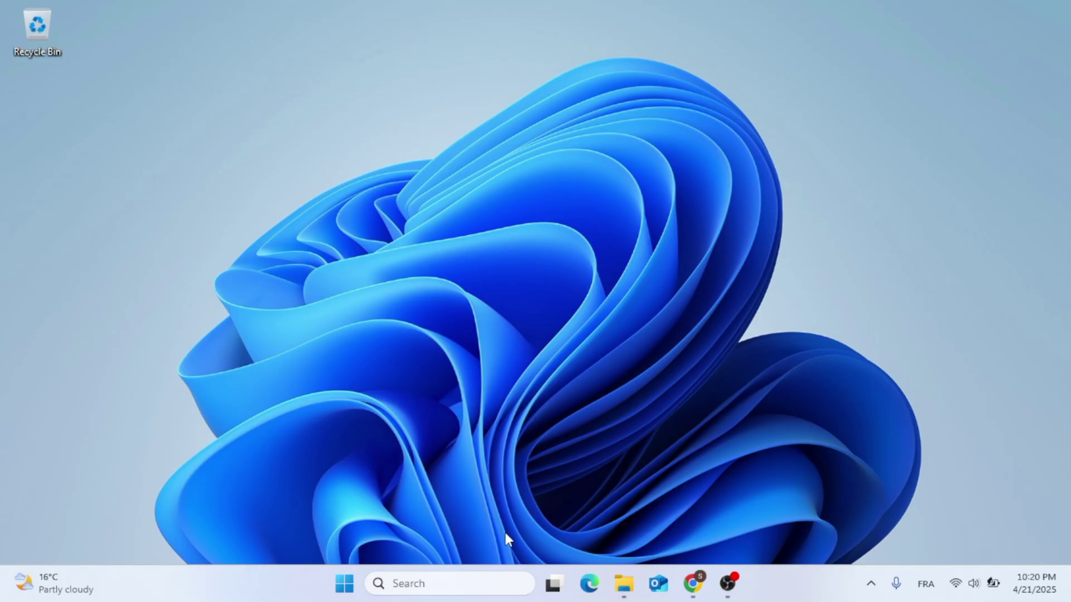
# Step: Search for 'file explorer' from the taskbar and launch it to its Home page
pyautogui.click(481, 583)
pyautogui.write('tile explorer')
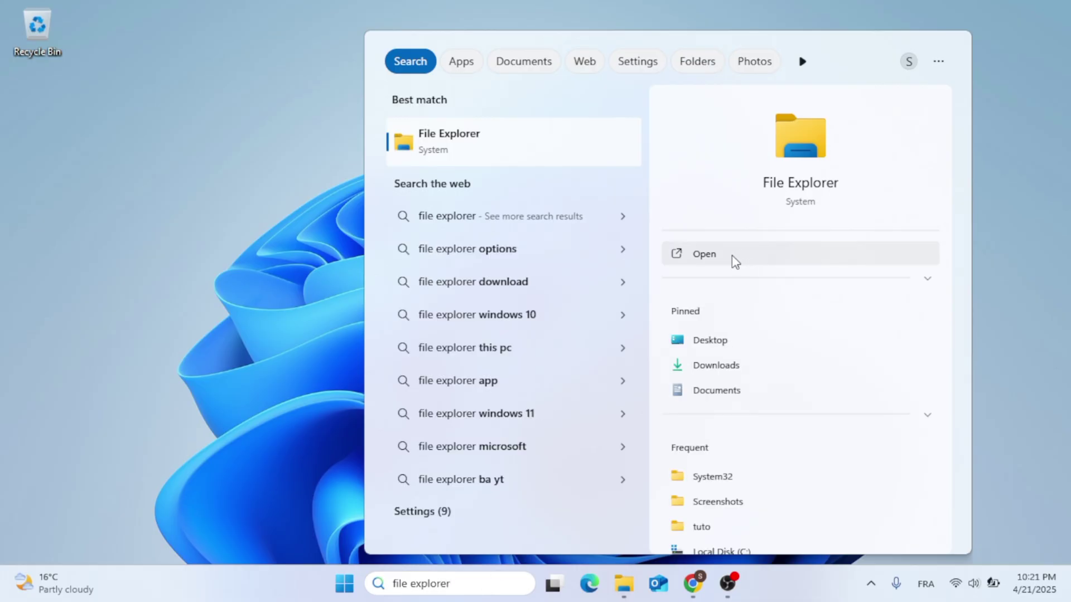
pyautogui.click(734, 261)
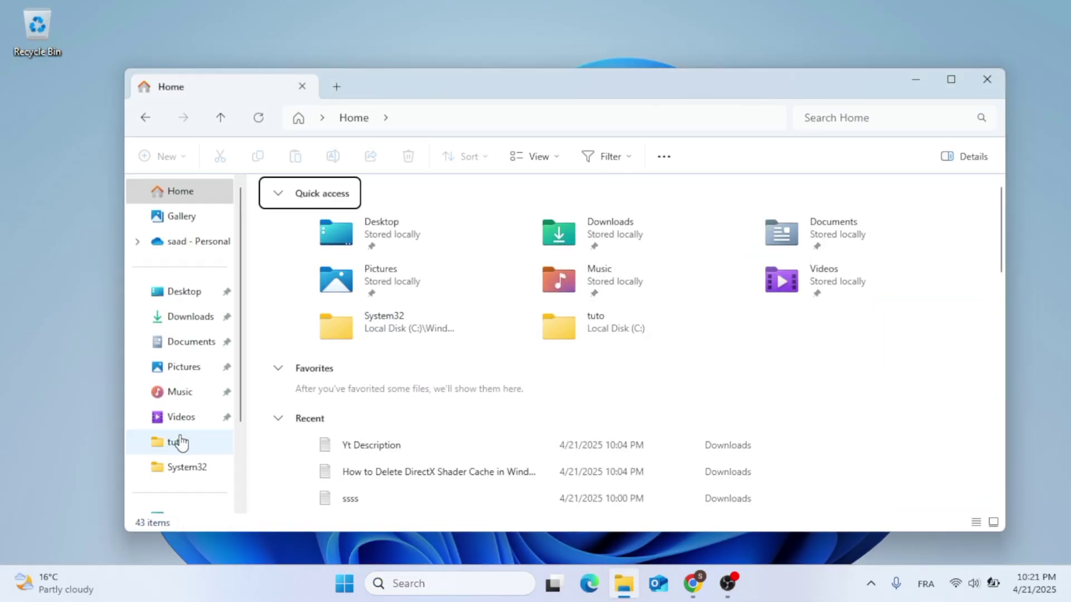
pyautogui.scroll(-1, 179, 442)
pyautogui.scroll(-2, 179, 444)
# Step: Open Local Disk (C:) from This PC and select its Users folder
pyautogui.click(185, 392)
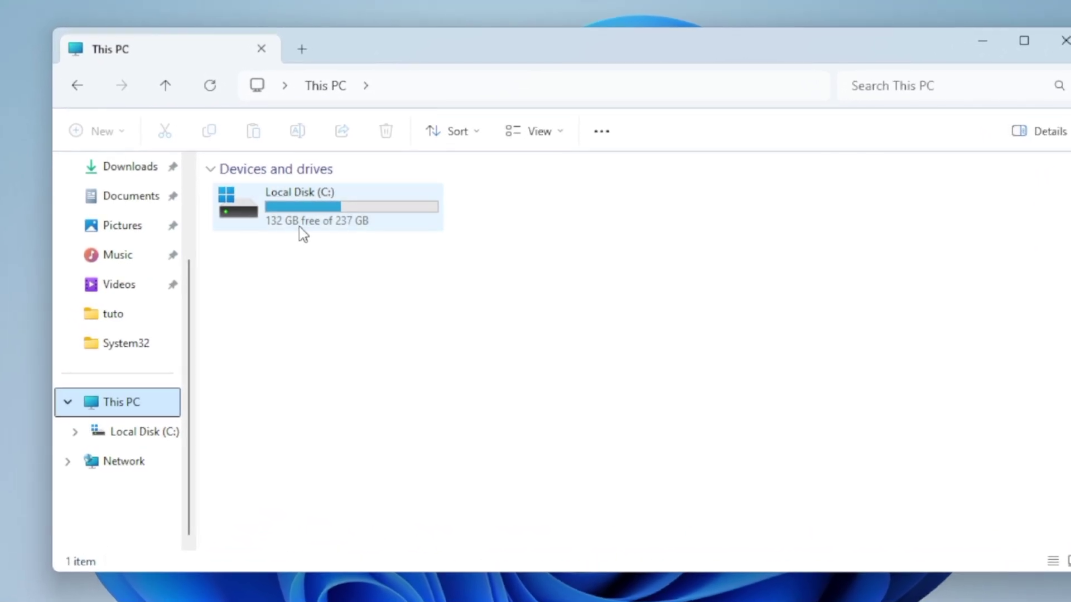
pyautogui.click(337, 213)
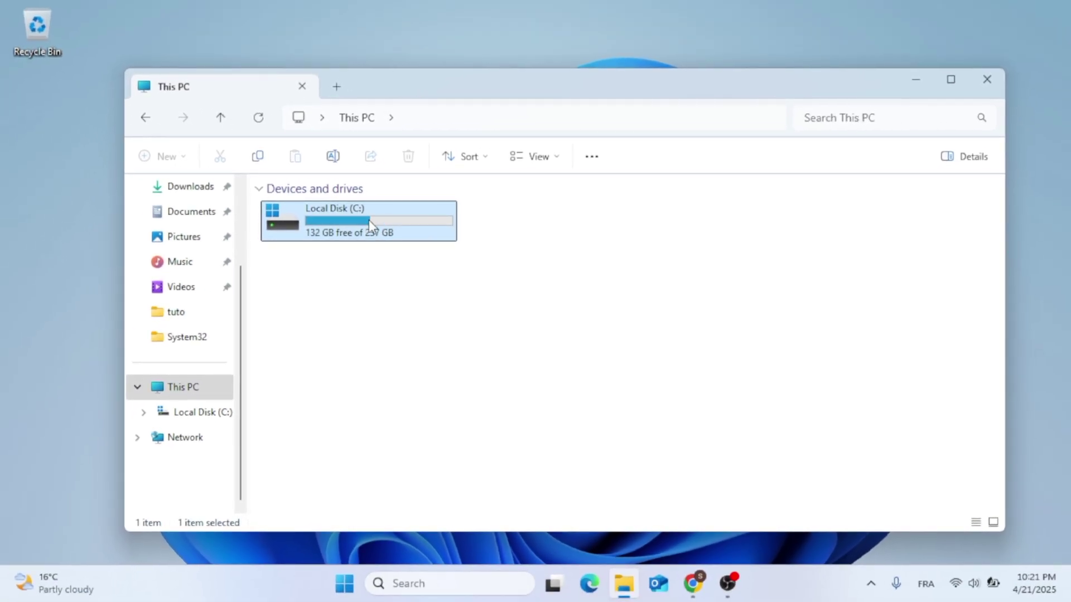
pyautogui.moveTo(326, 208)
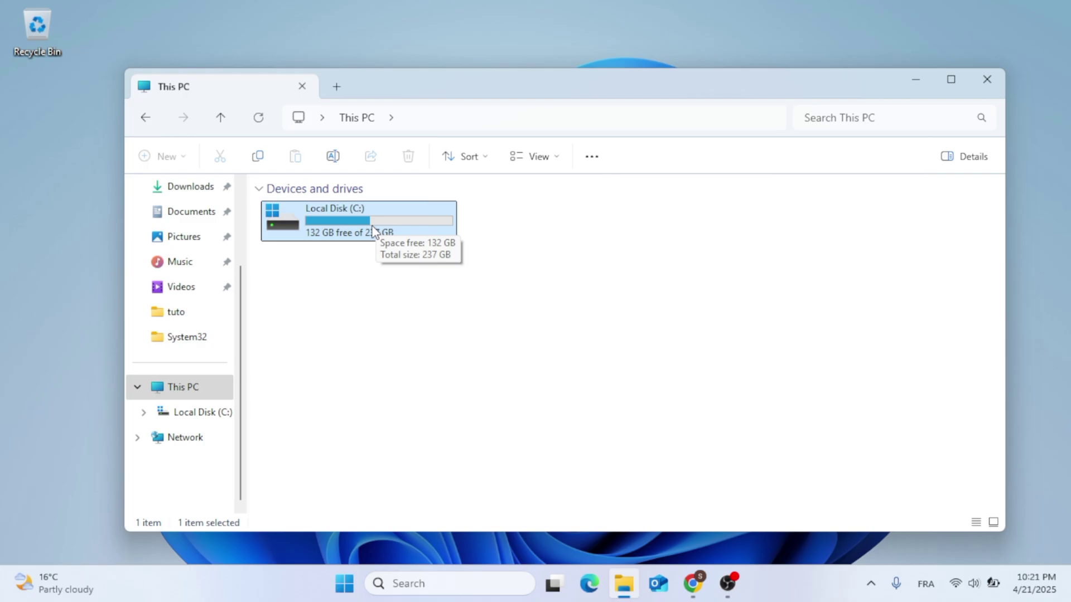
pyautogui.doubleClick(373, 232)
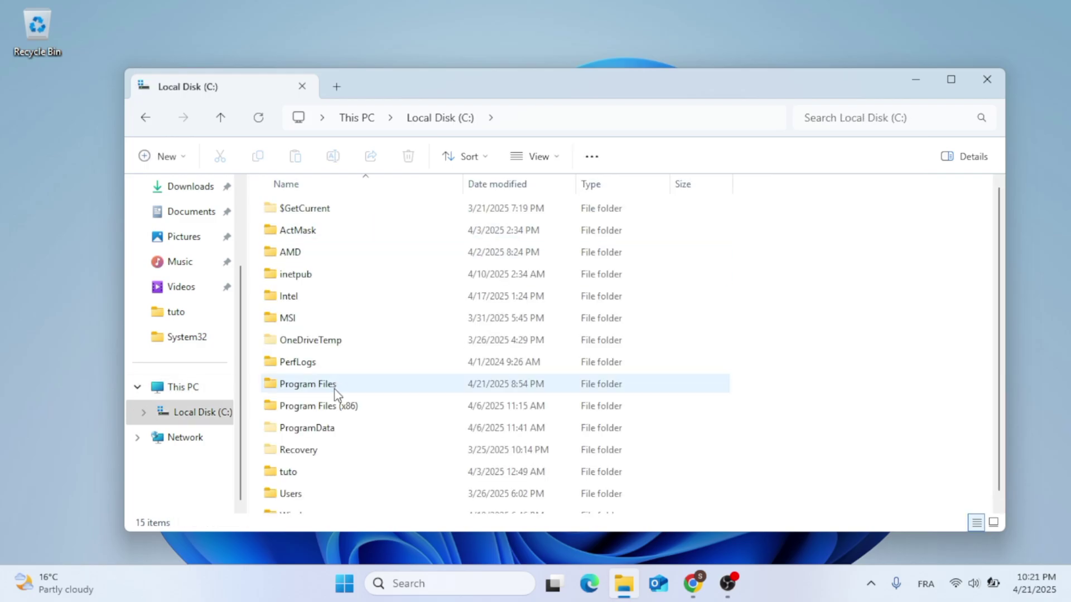
pyautogui.scroll(-1, 377, 436)
pyautogui.click(419, 480)
# Step: Drill down through Users, info, AppData, Roaming and Microsoft into Windows
pyautogui.doubleClick(395, 483)
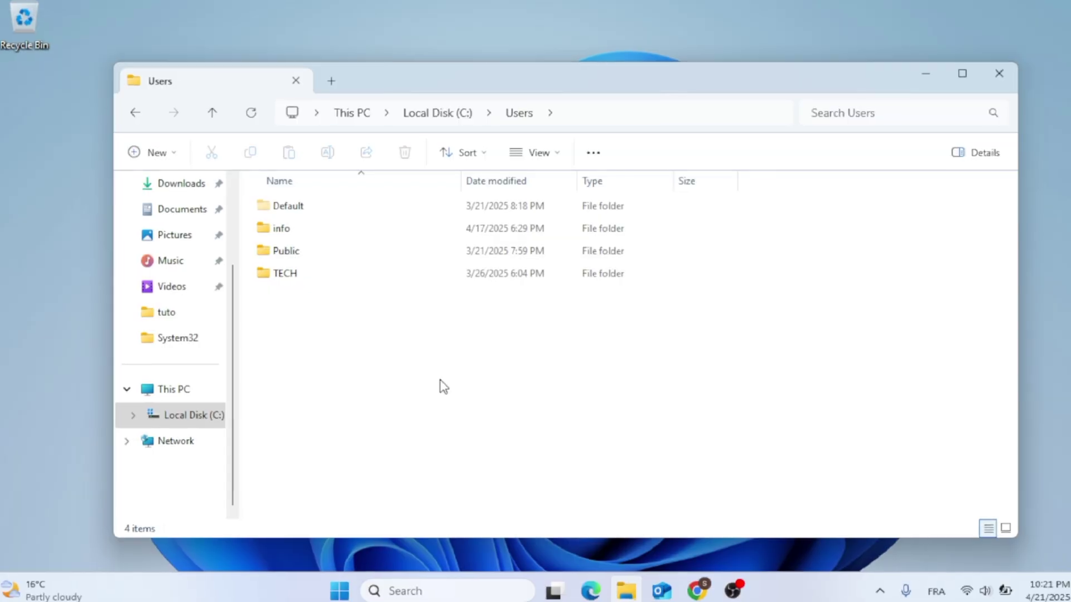
pyautogui.doubleClick(280, 221)
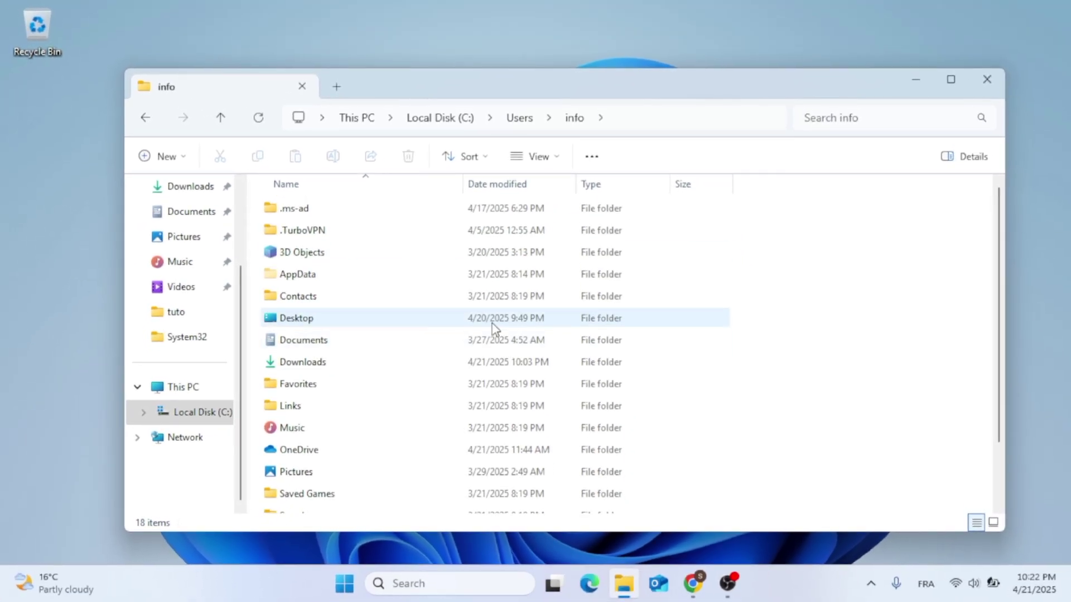
pyautogui.doubleClick(433, 279)
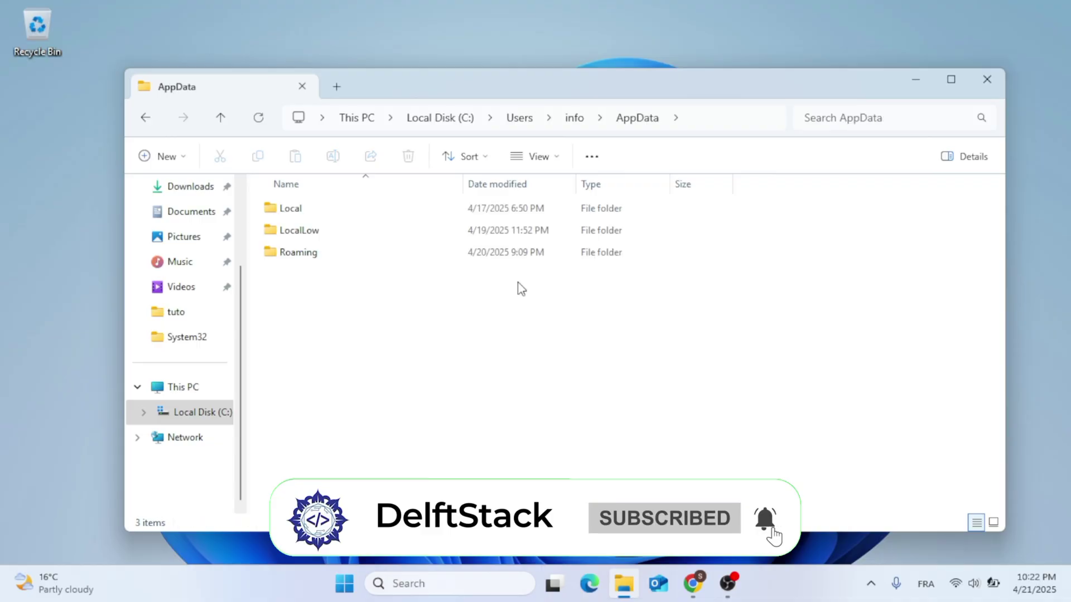
pyautogui.doubleClick(353, 252)
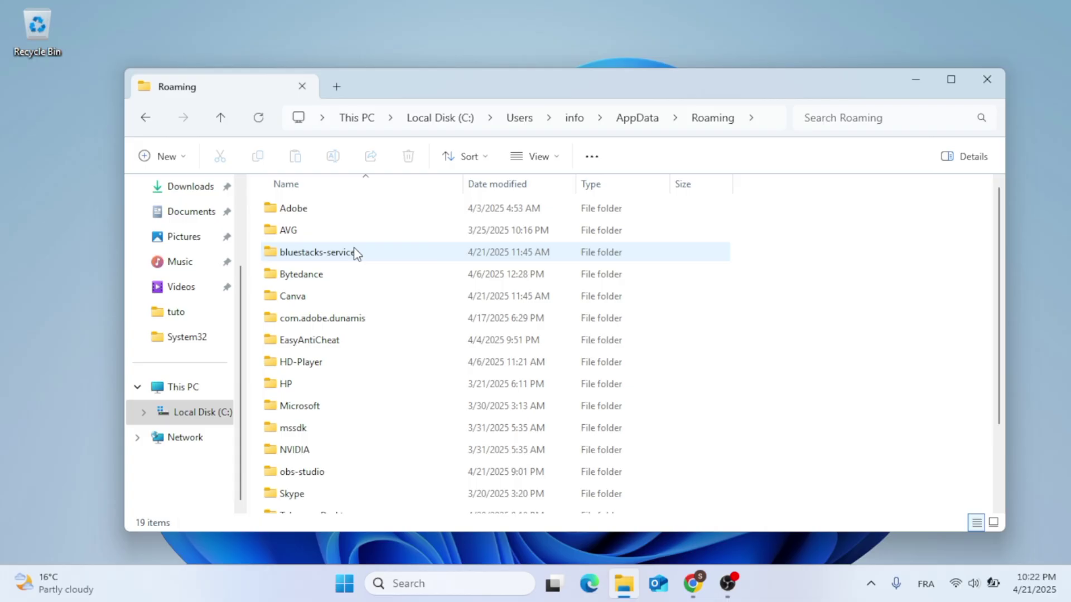
pyautogui.doubleClick(331, 406)
pyautogui.scroll(-5, 323, 454)
pyautogui.doubleClick(321, 489)
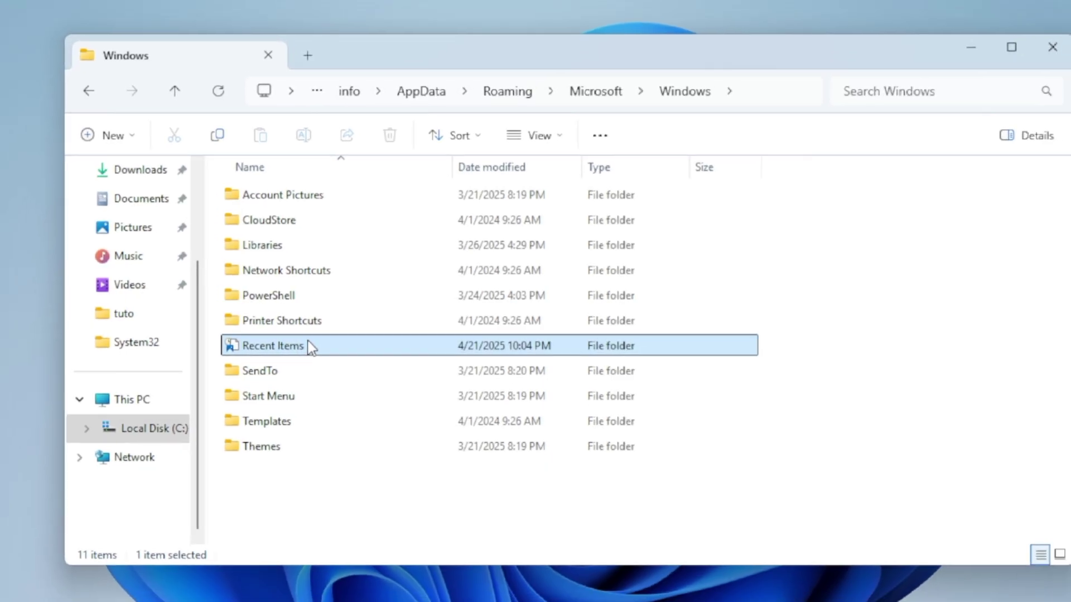
# Step: Open the Recent Items folder with its 149 shortcuts, then close File Explorer
pyautogui.doubleClick(307, 349)
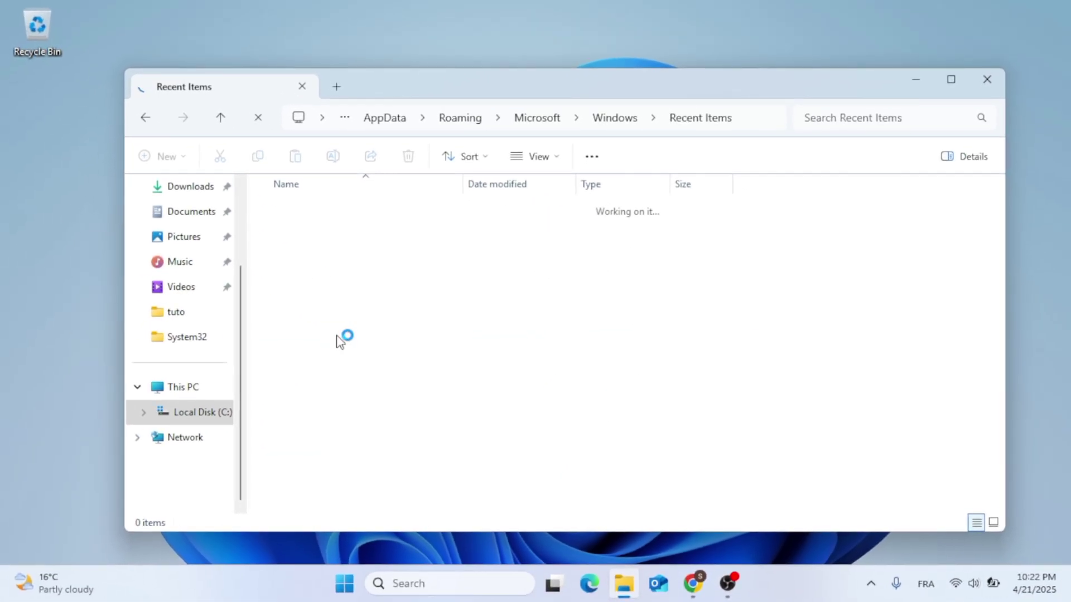
pyautogui.scroll(-1, 382, 322)
pyautogui.scroll(-4, 382, 322)
pyautogui.scroll(-3, 382, 322)
pyautogui.scroll(-8, 382, 322)
pyautogui.scroll(-3, 382, 322)
pyautogui.scroll(15, 383, 322)
pyautogui.scroll(2, 383, 323)
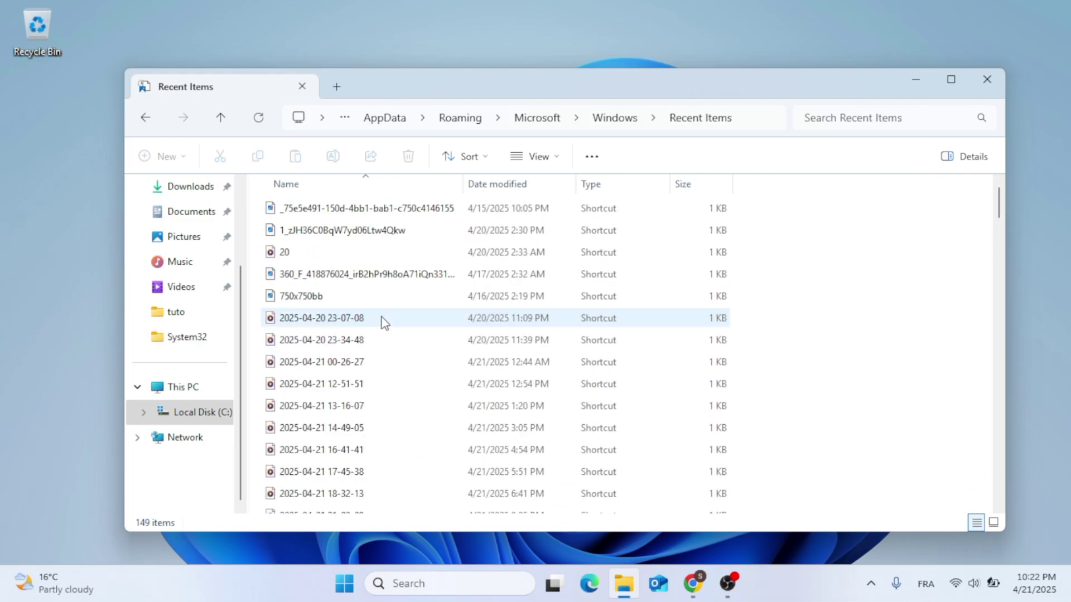
pyautogui.scroll(-4, 382, 322)
pyautogui.scroll(-10, 382, 323)
pyautogui.scroll(-10, 383, 323)
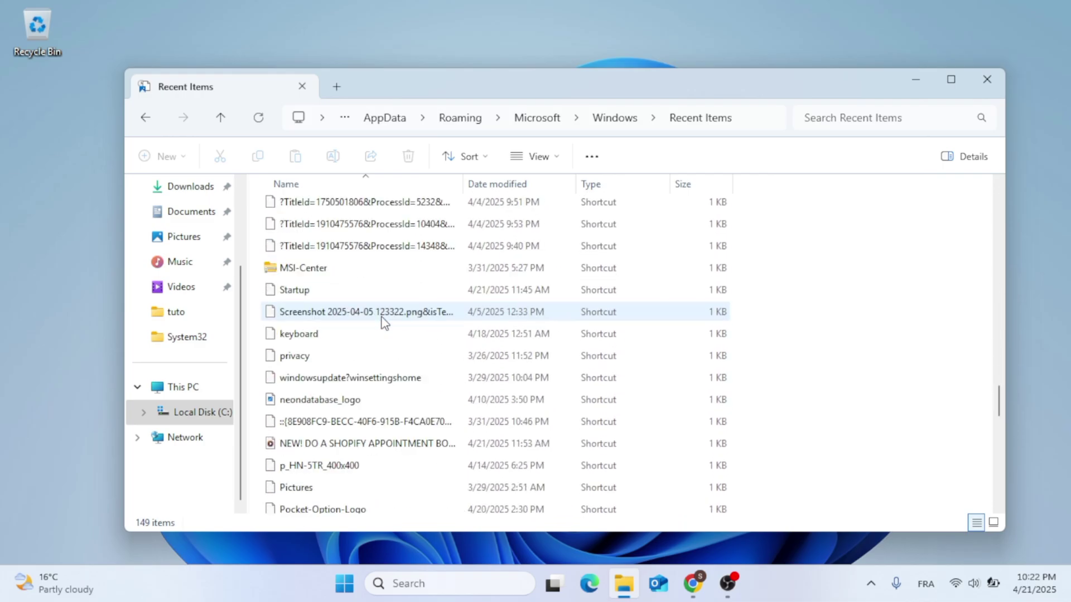
pyautogui.scroll(-5, 383, 323)
pyautogui.scroll(-5, 382, 322)
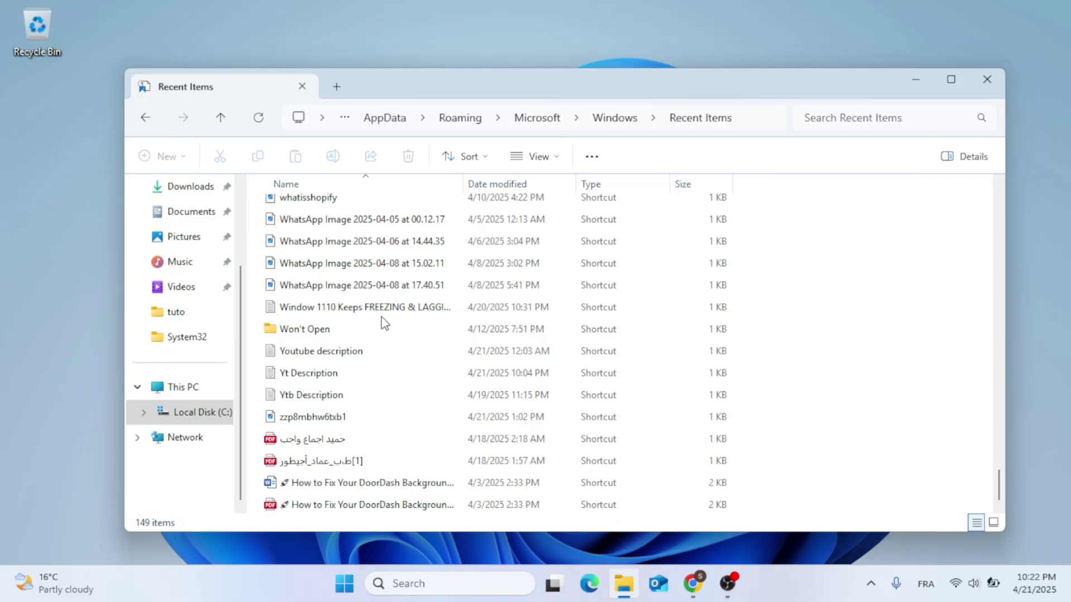
pyautogui.scroll(2, 534, 365)
pyautogui.scroll(2, 533, 366)
pyautogui.scroll(1, 533, 366)
pyautogui.scroll(4, 532, 366)
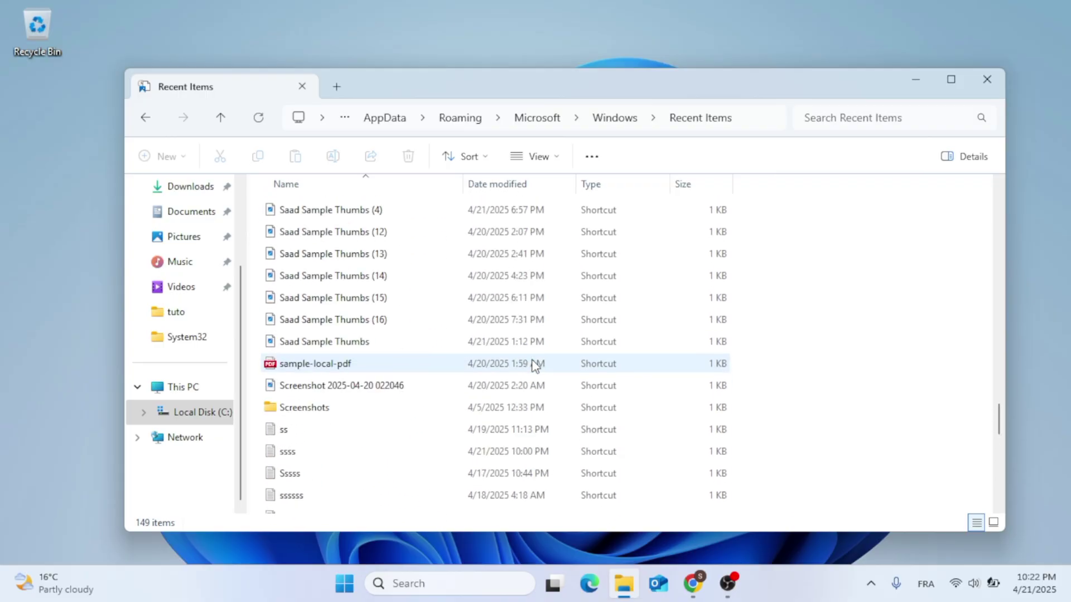
pyautogui.scroll(10, 536, 371)
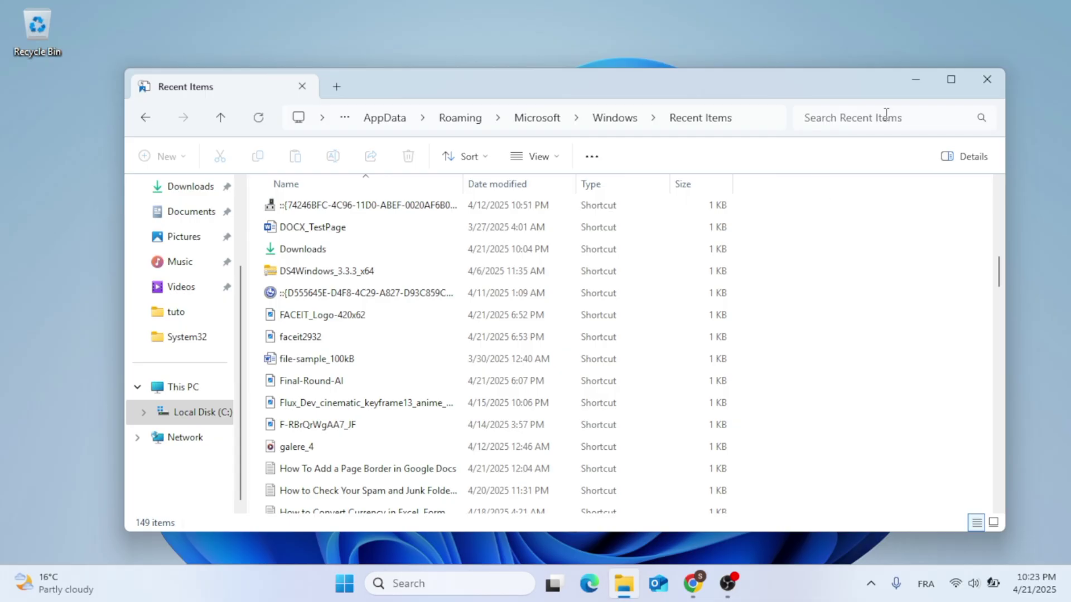
pyautogui.click(986, 79)
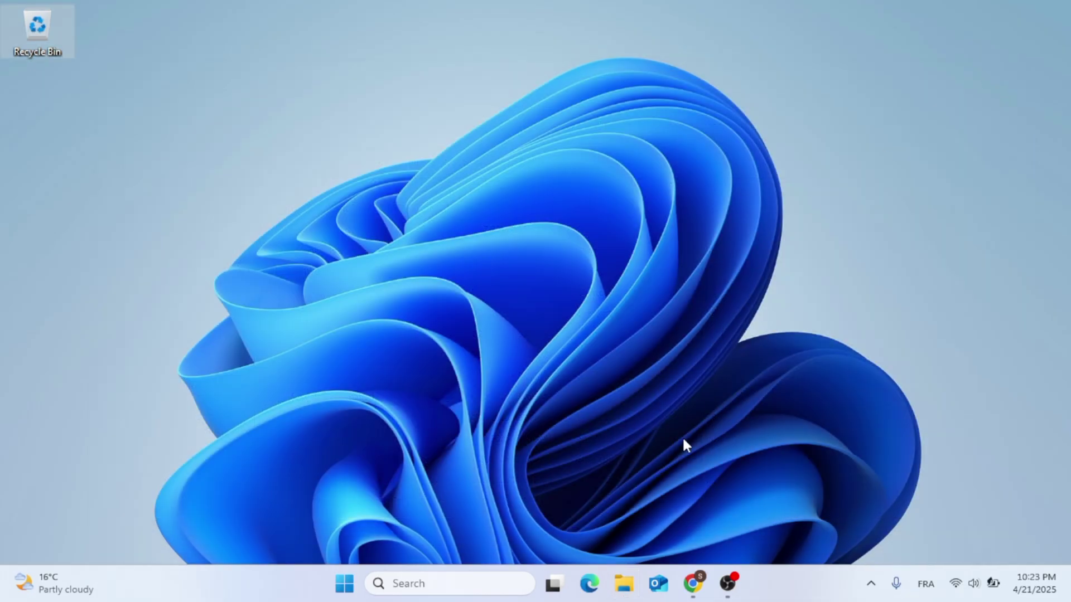
pyautogui.click(345, 582)
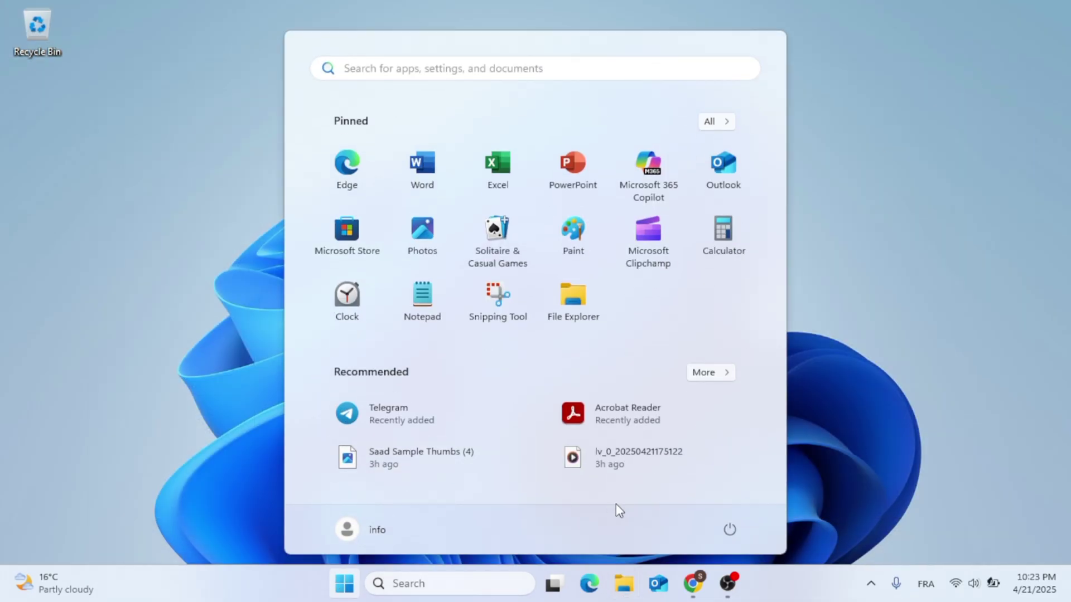
pyautogui.click(727, 533)
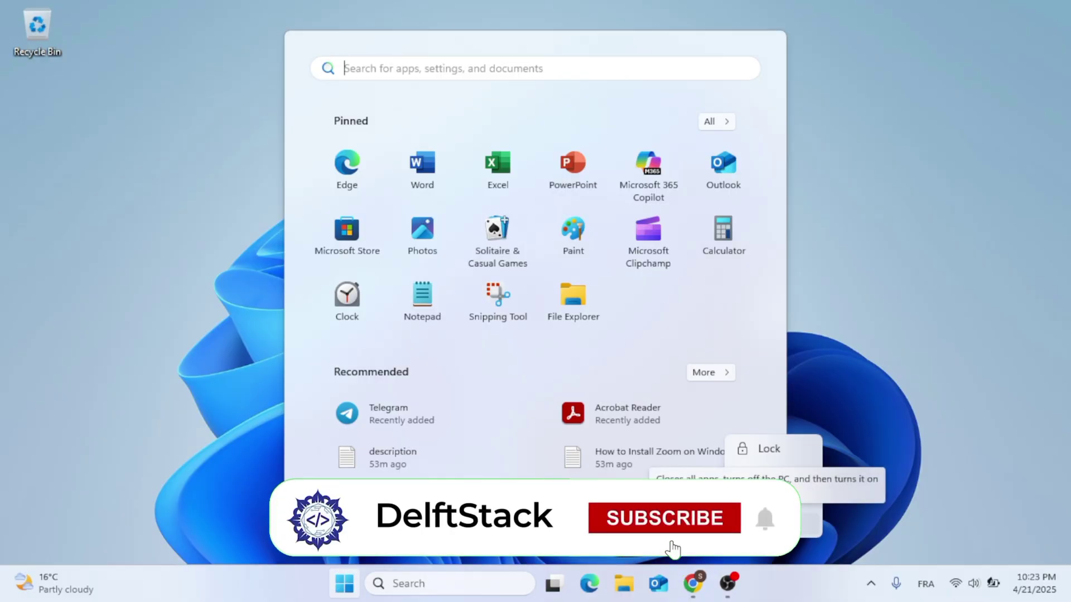
pyautogui.click(952, 459)
pyautogui.click(924, 395)
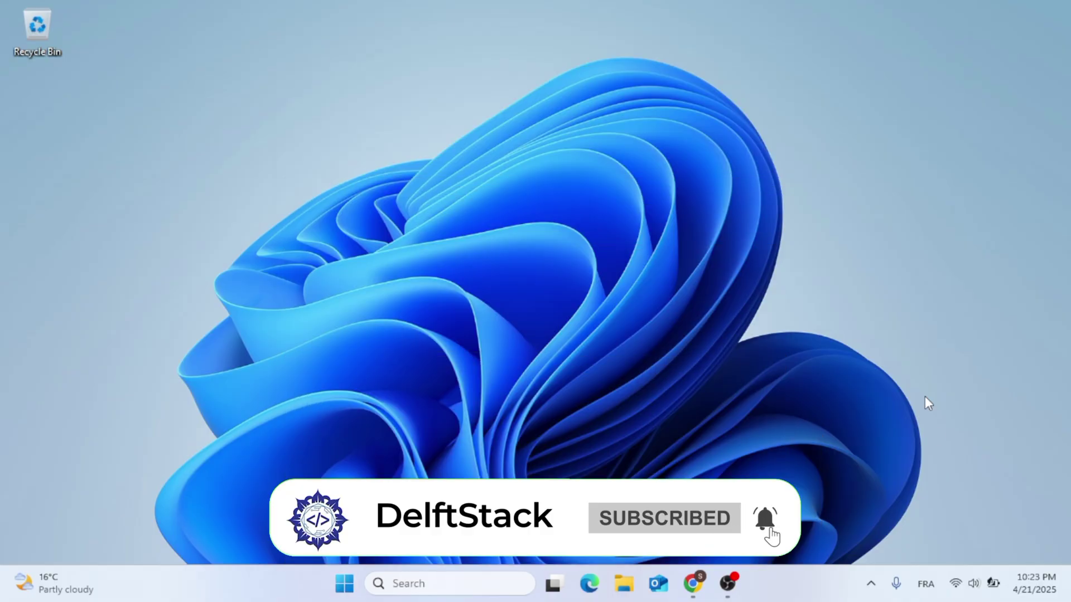